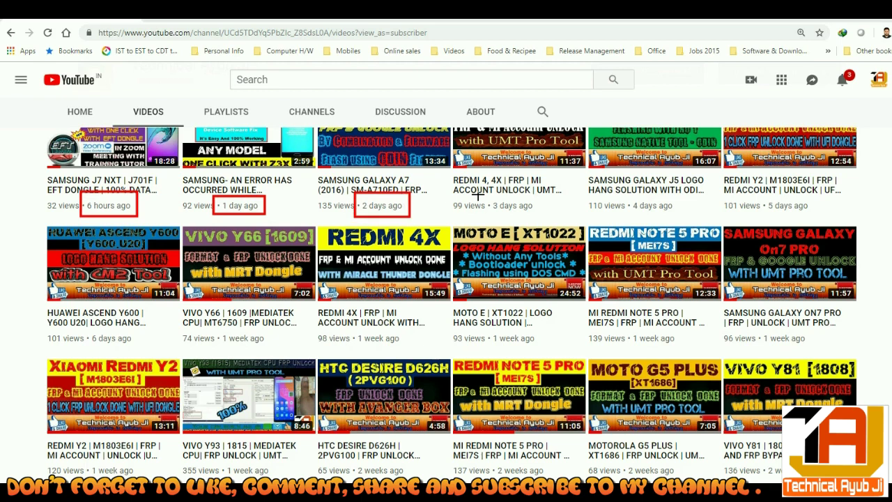
Mark the upload dates under the three rows of videos on the YouTube channel's video list, and clear the markings
{"action": "left_click_drag", "start_coordinate": [621, 194], "coordinate": [680, 225]}
{"action": "left_click_drag", "start_coordinate": [761, 195], "coordinate": [818, 226]}
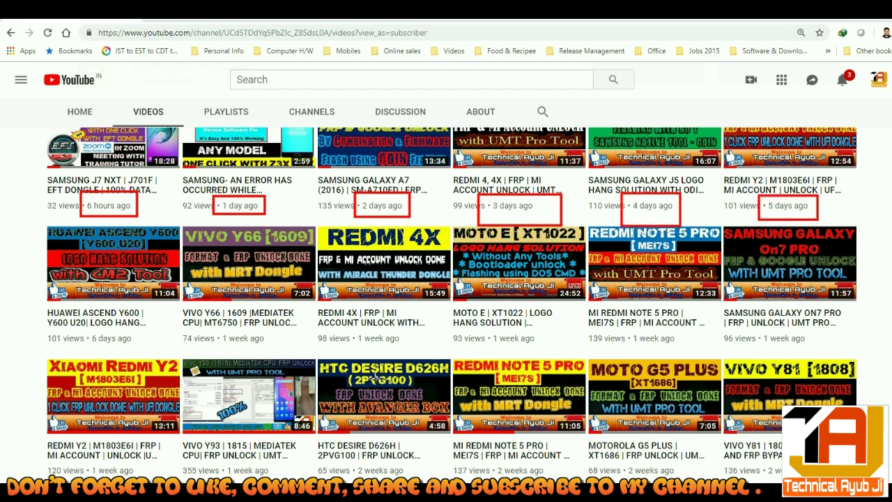
{"action": "mouse_move", "coordinate": [83, 328]}
{"action": "left_mouse_down"}
{"action": "mouse_move", "coordinate": [146, 350]}
{"action": "mouse_move", "coordinate": [230, 346]}
{"action": "mouse_move", "coordinate": [836, 397]}
{"action": "mouse_move", "coordinate": [854, 384]}
{"action": "mouse_move", "coordinate": [851, 353]}
{"action": "left_mouse_up"}
{"action": "left_click_drag", "start_coordinate": [42, 460], "coordinate": [782, 481]}
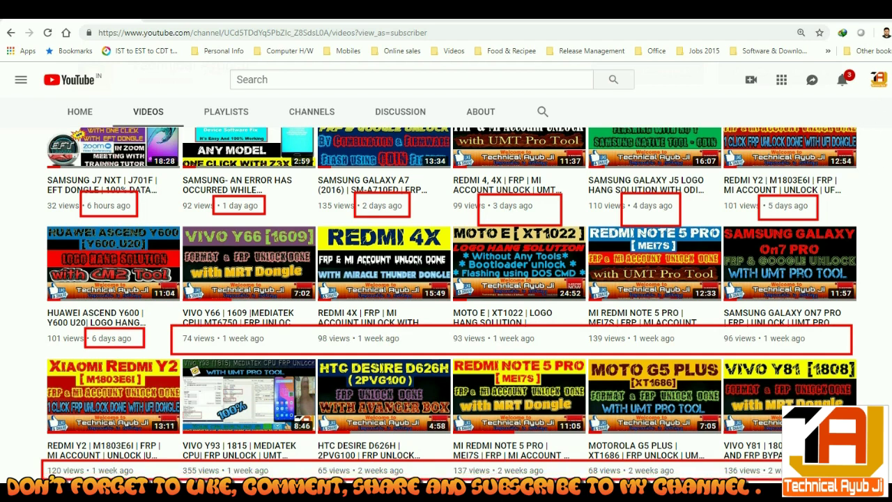
{"action": "key", "text": "Escape"}
Check the YouTube notifications list from the channel page and close it
{"action": "scroll", "coordinate": [848, 82], "scroll_direction": "up", "scroll_amount": 4}
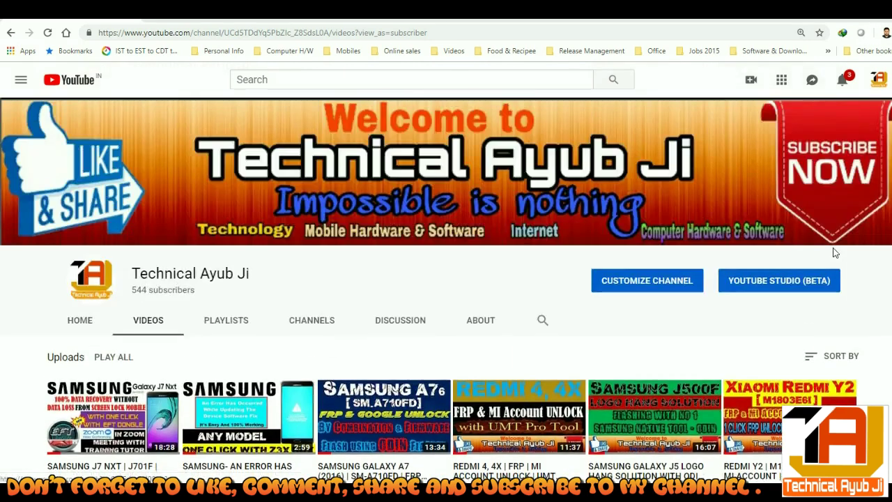
{"action": "left_click", "coordinate": [847, 81]}
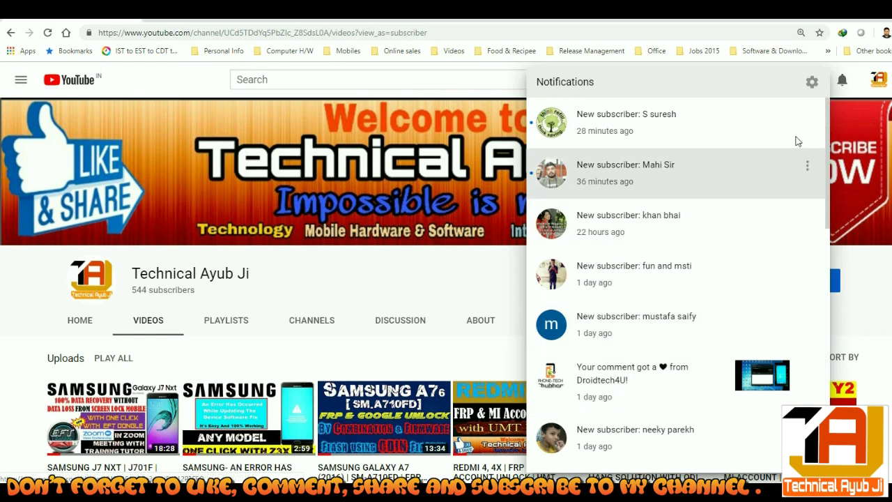
{"action": "left_click", "coordinate": [842, 83]}
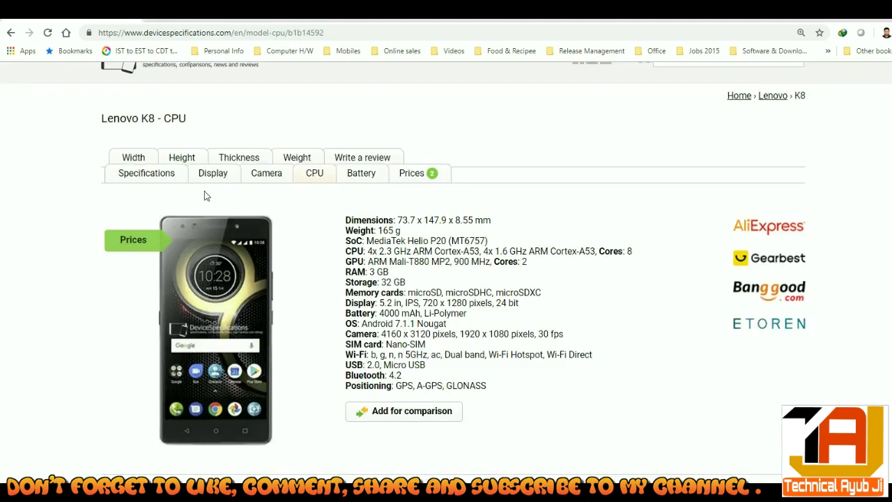
Mark the page title and the SoC entry on the Lenovo K8 CPU specifications page, and clear the markings
{"action": "scroll", "coordinate": [203, 175], "scroll_direction": "up", "scroll_amount": 1}
{"action": "scroll", "coordinate": [309, 149], "scroll_direction": "down", "scroll_amount": 1}
{"action": "mouse_move", "coordinate": [90, 103]}
{"action": "left_mouse_down"}
{"action": "mouse_move", "coordinate": [167, 131]}
{"action": "mouse_move", "coordinate": [196, 131]}
{"action": "left_mouse_up"}
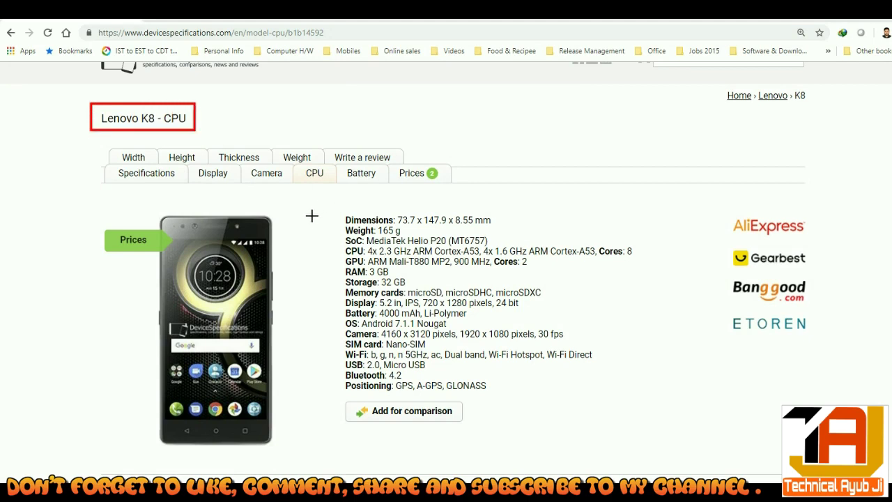
{"action": "mouse_move", "coordinate": [337, 232]}
{"action": "left_mouse_down"}
{"action": "mouse_move", "coordinate": [362, 253]}
{"action": "mouse_move", "coordinate": [507, 250]}
{"action": "left_mouse_up"}
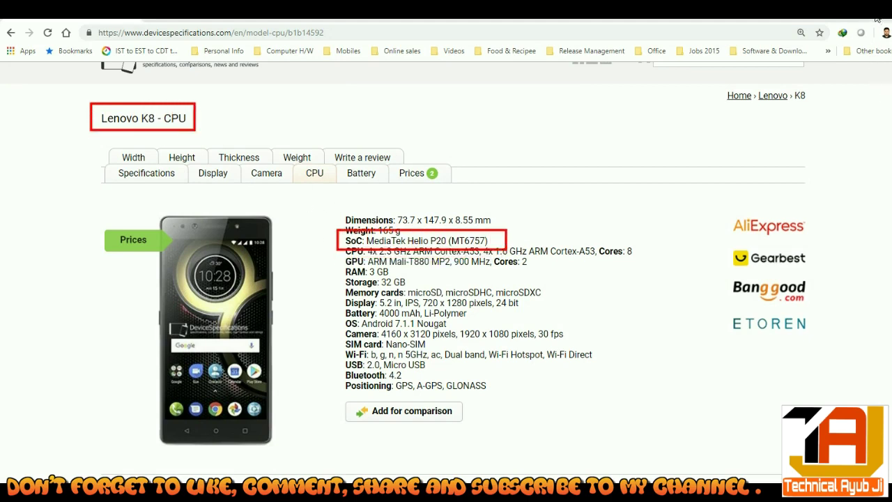
{"action": "key", "text": "Escape"}
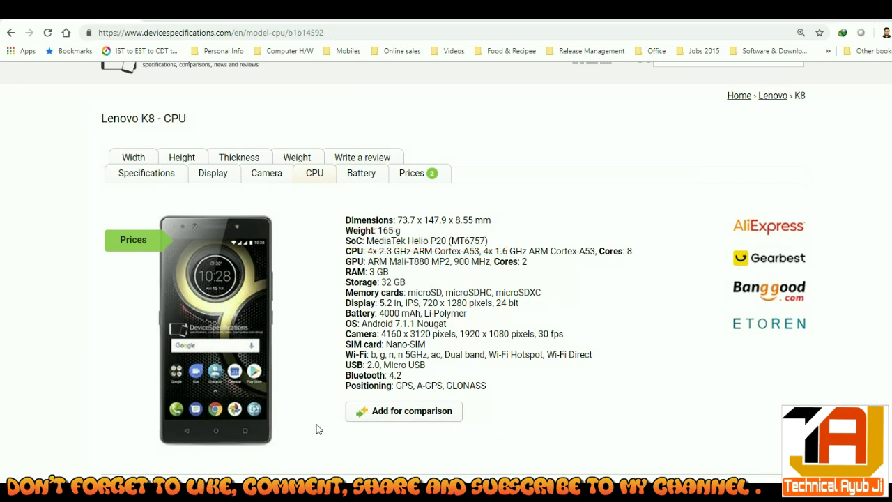
Switch to the Chinese Miracle II MTK Service Tool, reposition its window slightly and show the flashing functions
{"action": "key", "text": "alt+Tab"}
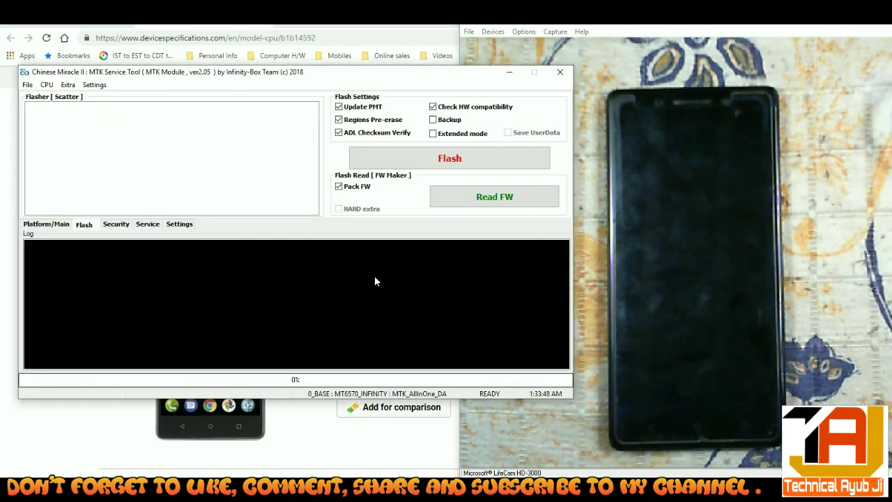
{"action": "left_click_drag", "start_coordinate": [226, 75], "coordinate": [242, 78]}
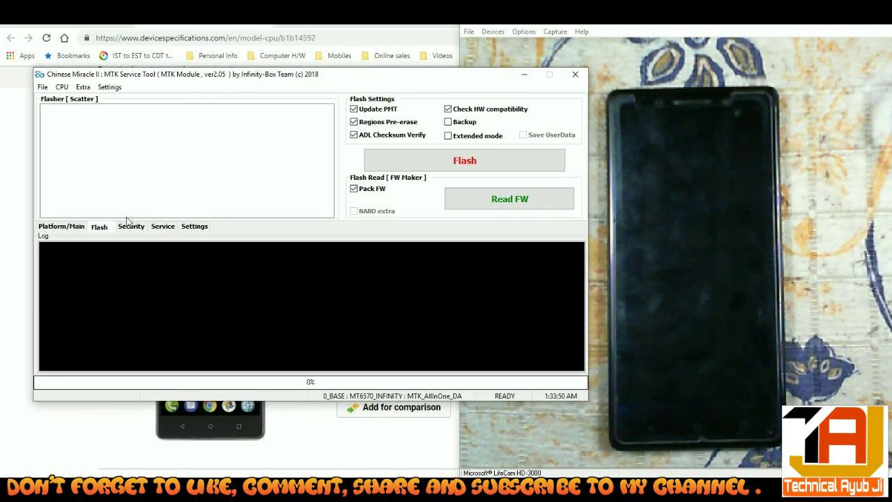
{"action": "left_click", "coordinate": [60, 227]}
{"action": "left_click", "coordinate": [98, 227]}
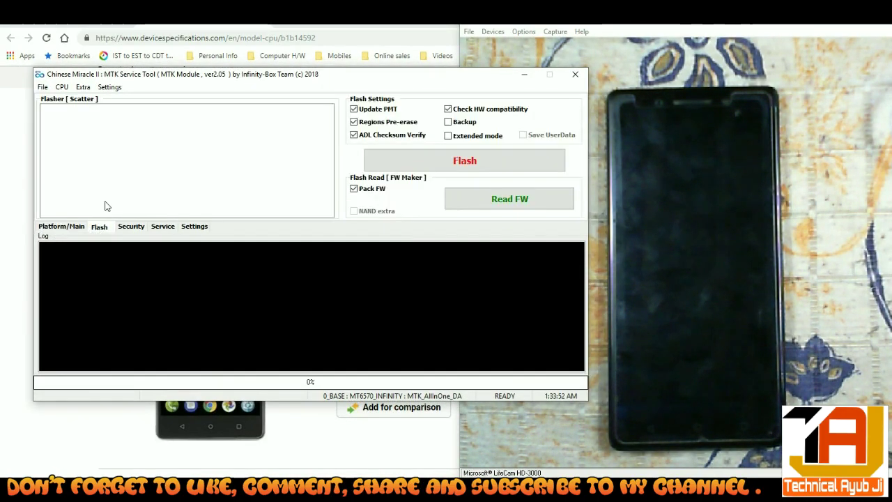
Load MT6797_Android_scatter.txt from the Oreo stock ROM folder inside Lenovo K8 Note _XT1902-3 into the flasher
{"action": "left_click", "coordinate": [128, 156]}
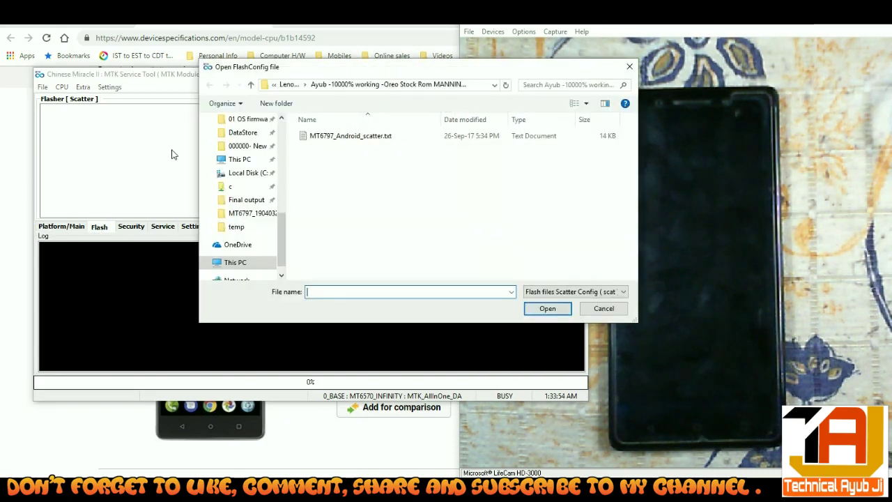
{"action": "left_click", "coordinate": [290, 85]}
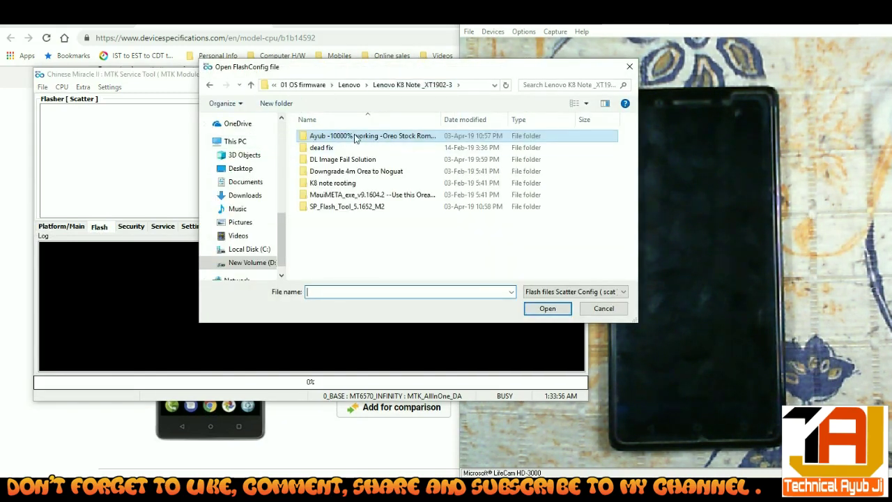
{"action": "double_click", "coordinate": [354, 136]}
{"action": "double_click", "coordinate": [354, 137]}
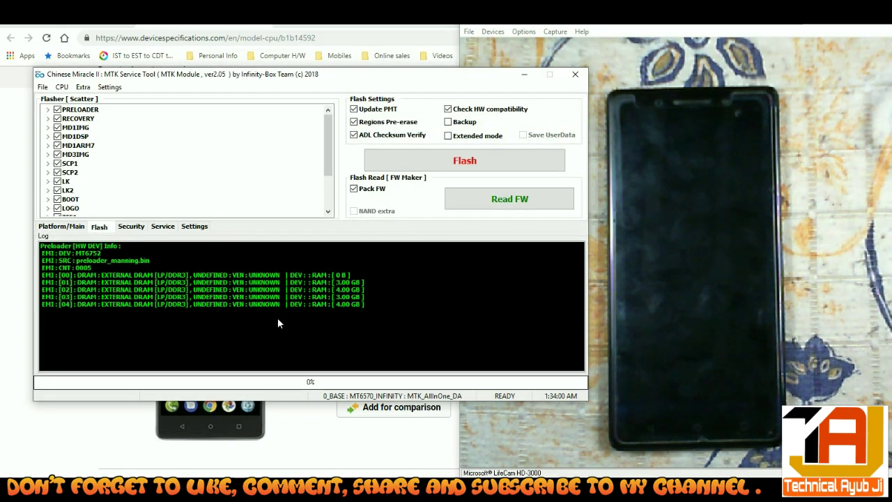
Look through the loaded scatter partitions and flash the firmware to the phone with the current flash settings
{"action": "scroll", "coordinate": [207, 158], "scroll_direction": "down", "scroll_amount": 3}
{"action": "scroll", "coordinate": [207, 157], "scroll_direction": "up", "scroll_amount": 3}
{"action": "left_click", "coordinate": [430, 165]}
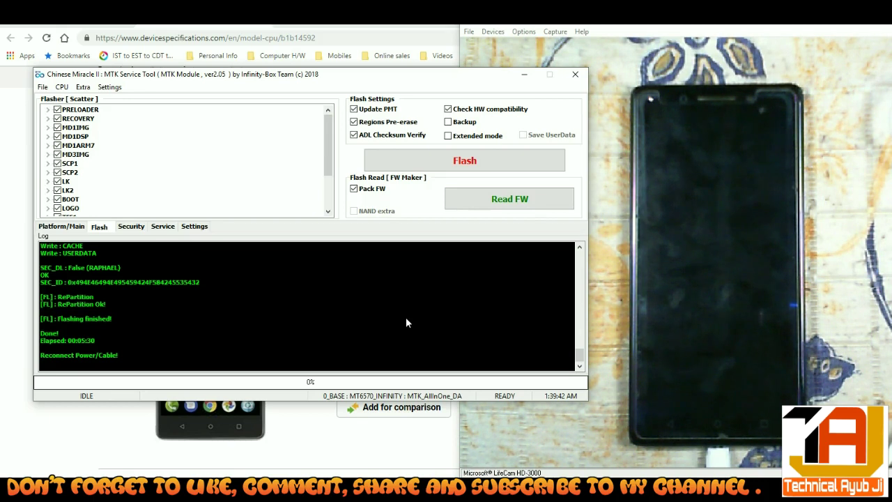
Examine the final entries of the flash log, including the repartition and completion lines, and minimize the service tool
{"action": "scroll", "coordinate": [406, 317], "scroll_direction": "up", "scroll_amount": 1}
{"action": "left_click", "coordinate": [405, 318]}
{"action": "scroll", "coordinate": [404, 315], "scroll_direction": "up", "scroll_amount": 1}
{"action": "scroll", "coordinate": [405, 314], "scroll_direction": "up", "scroll_amount": 2}
{"action": "scroll", "coordinate": [405, 315], "scroll_direction": "down", "scroll_amount": 4}
{"action": "left_click", "coordinate": [209, 292]}
{"action": "scroll", "coordinate": [186, 294], "scroll_direction": "down", "scroll_amount": 1}
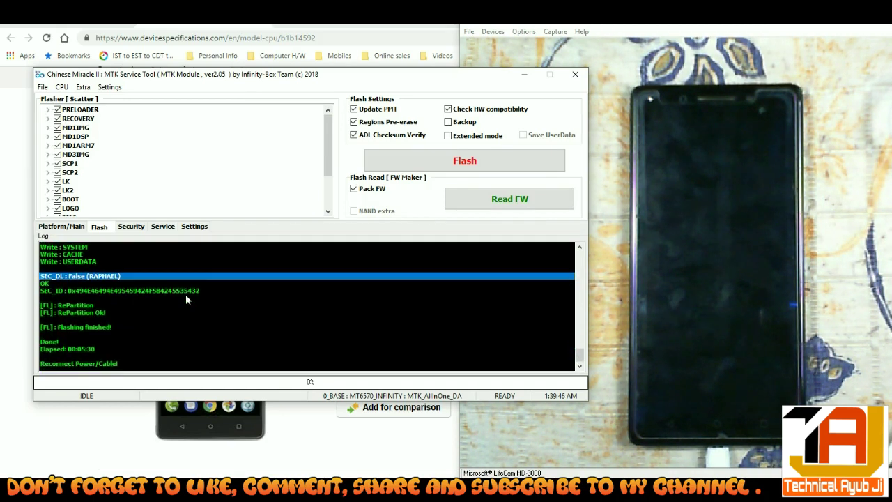
{"action": "scroll", "coordinate": [185, 294], "scroll_direction": "down", "scroll_amount": 1}
{"action": "left_click", "coordinate": [87, 319]}
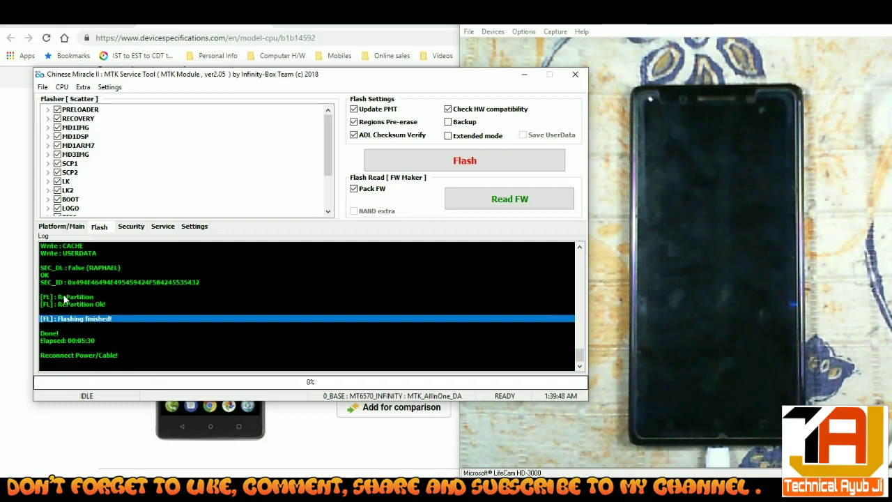
{"action": "left_click", "coordinate": [115, 325]}
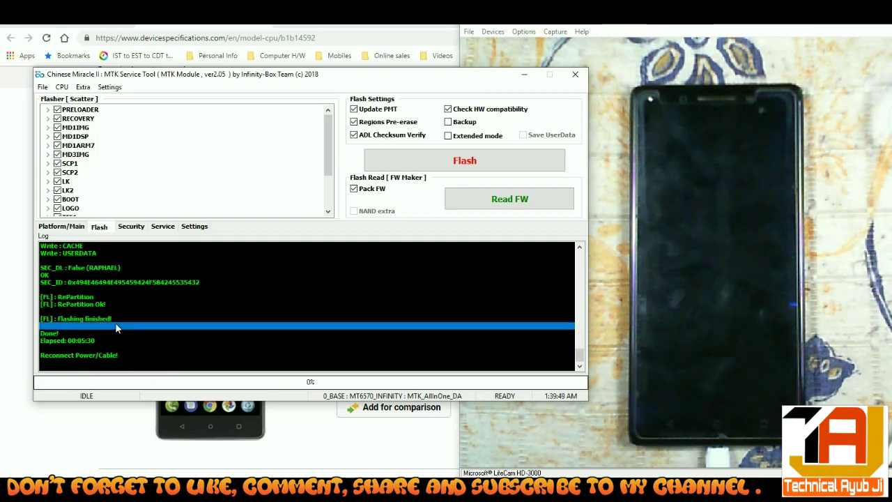
{"action": "left_click", "coordinate": [524, 76]}
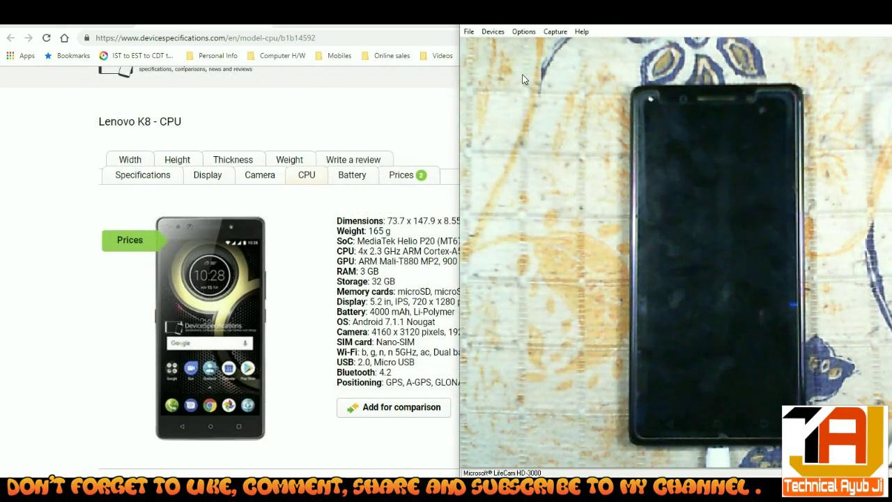